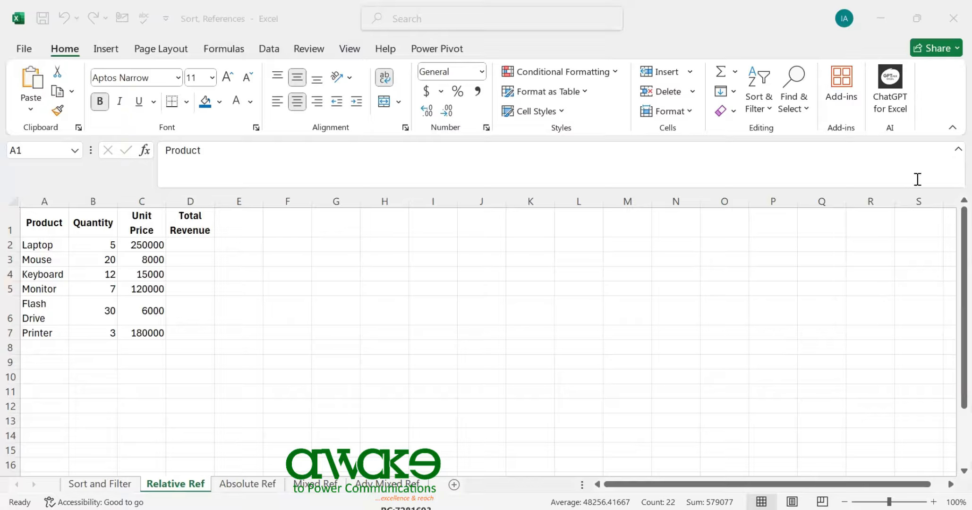
key("ctrl+a")
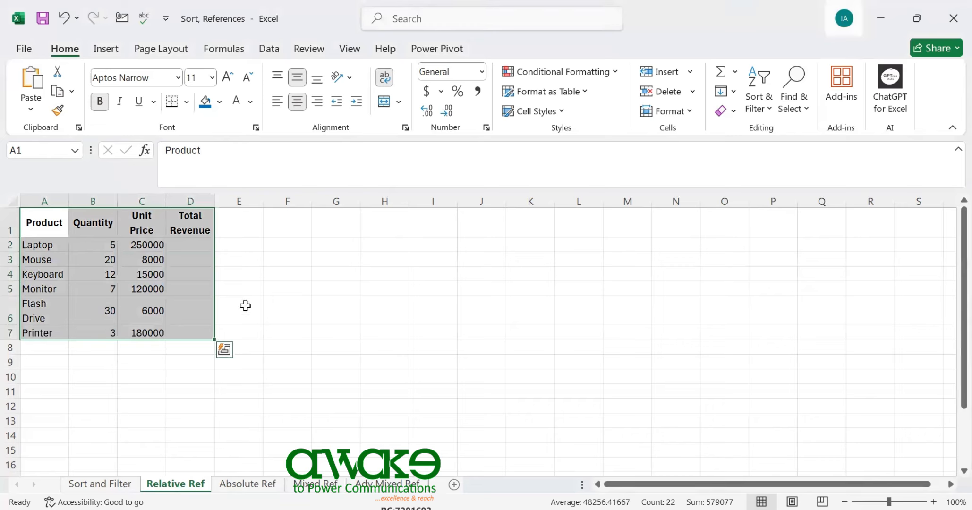
left_click(232, 246)
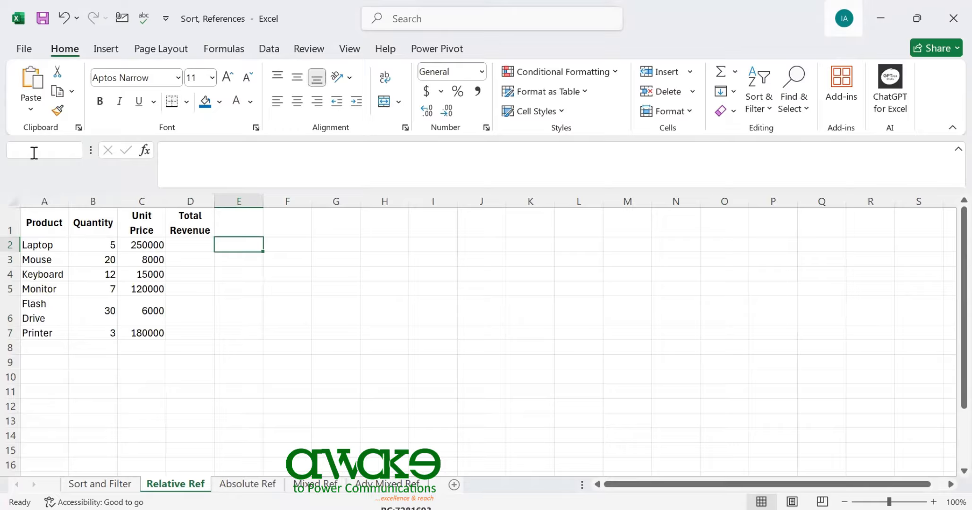
left_click(24, 150)
left_click(258, 283)
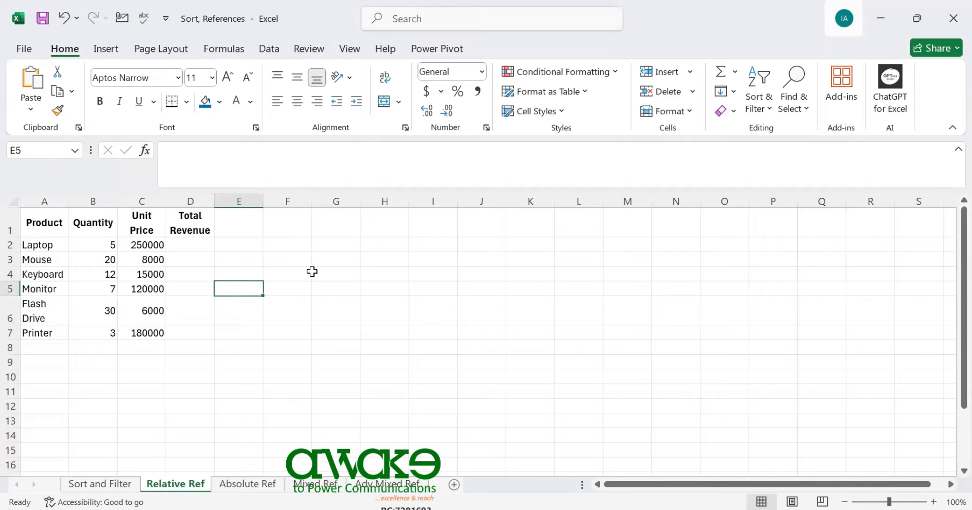
left_click(323, 269)
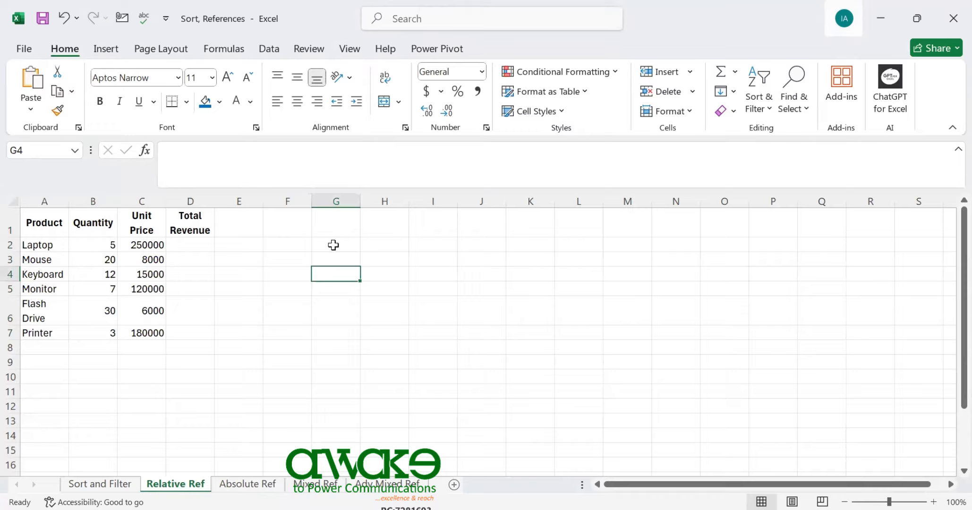
left_click(330, 219)
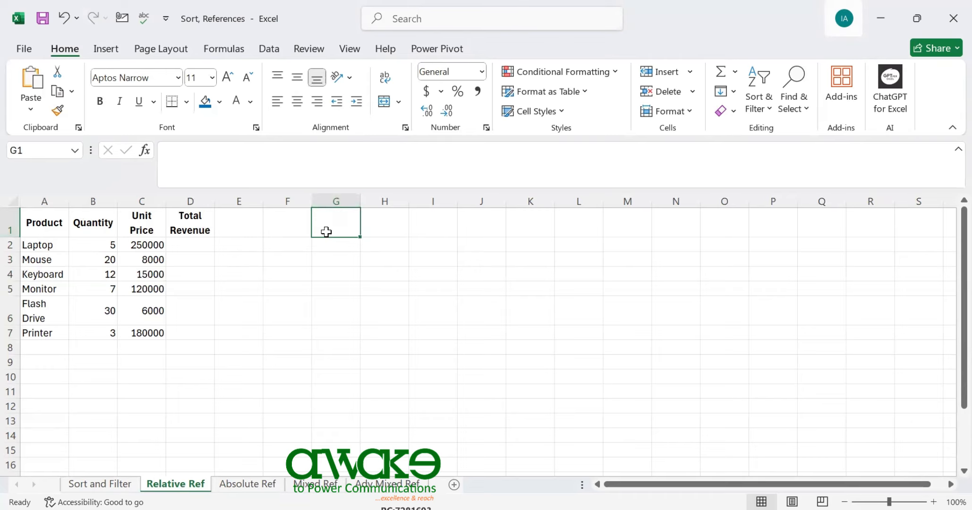
Fill the whole of column G with blue and the whole of row 1 with dark orange
left_click(341, 200)
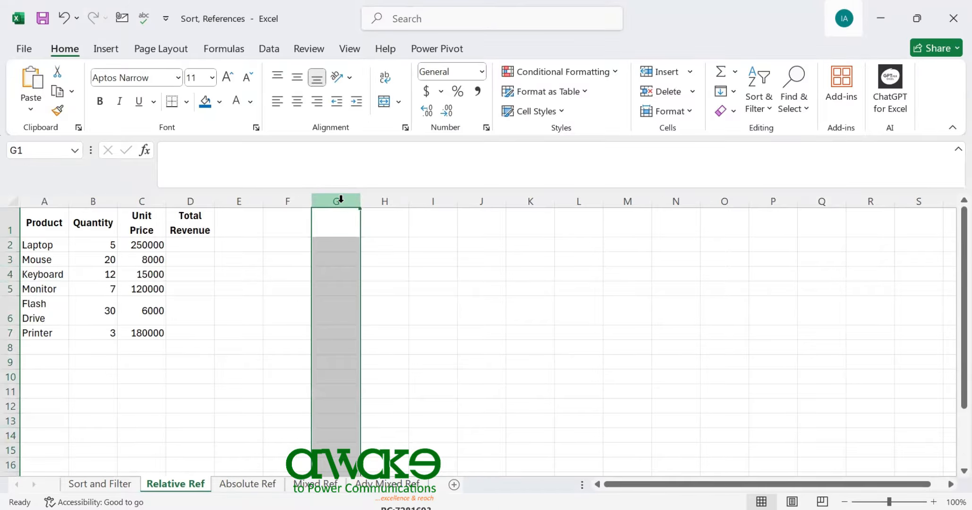
left_click(205, 103)
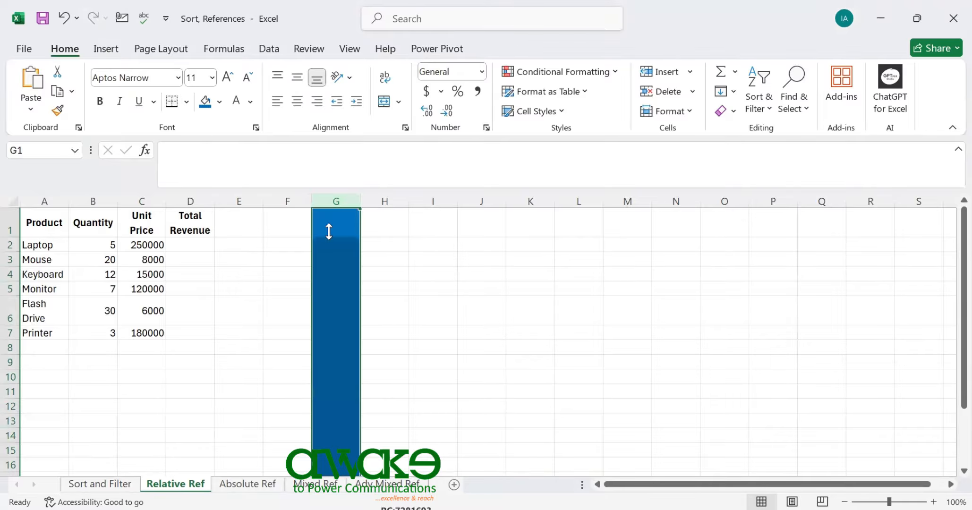
left_click(10, 222)
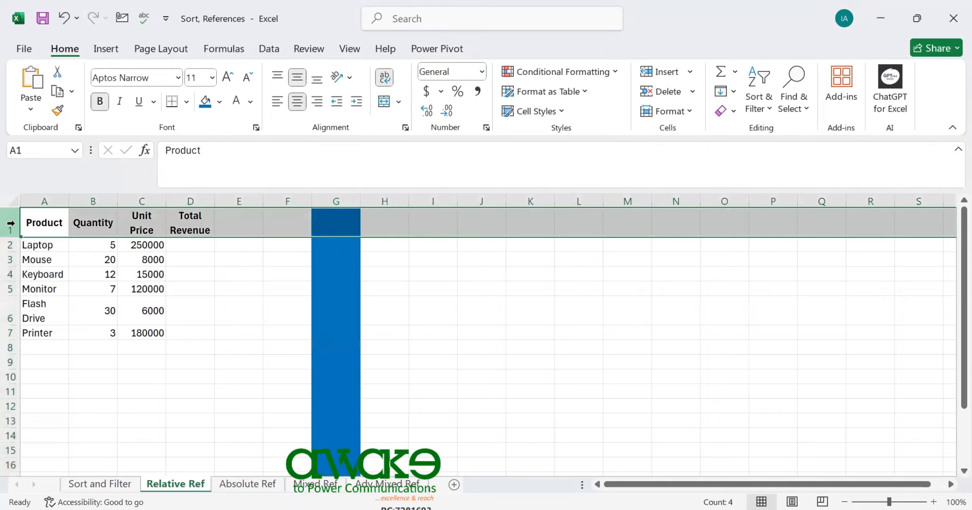
left_click(206, 108)
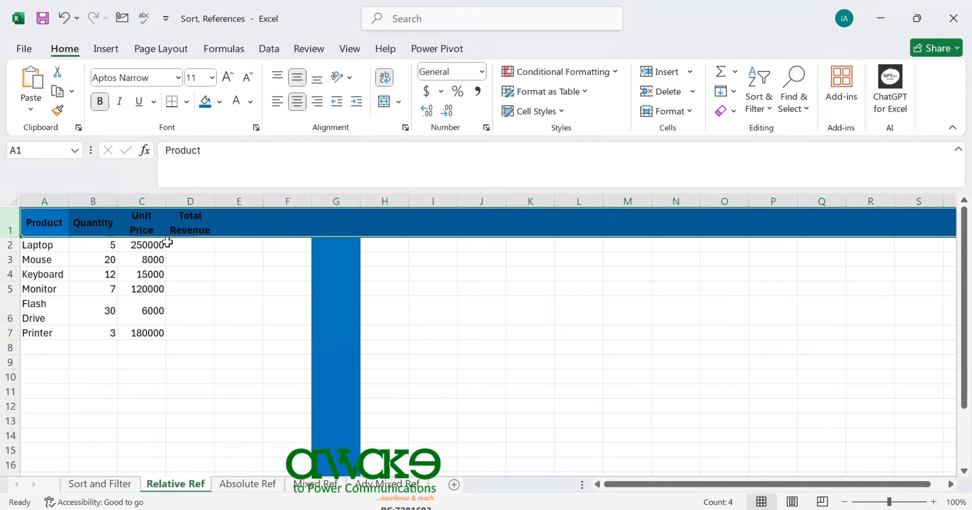
left_click(220, 104)
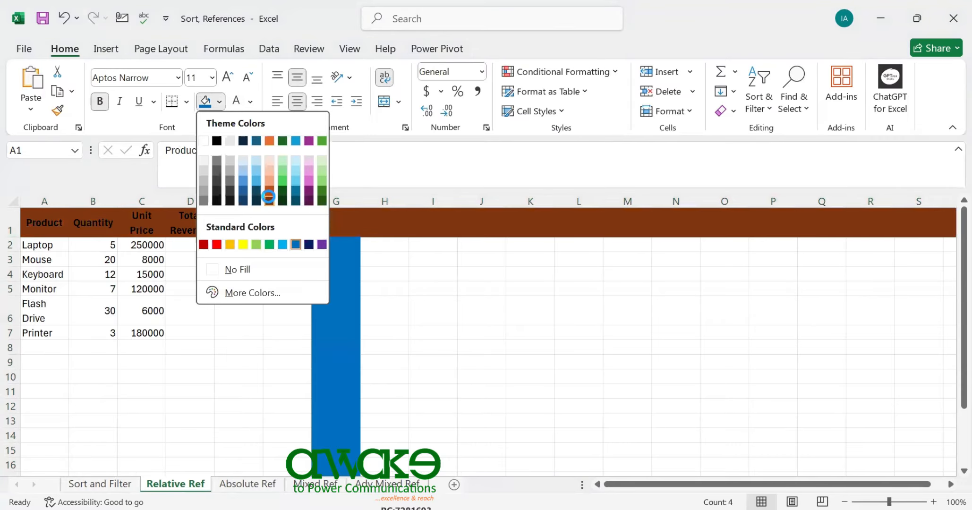
left_click(270, 202)
Check where column G and row 1 intersect at G1, and undo the fills applied to both
left_click(333, 290)
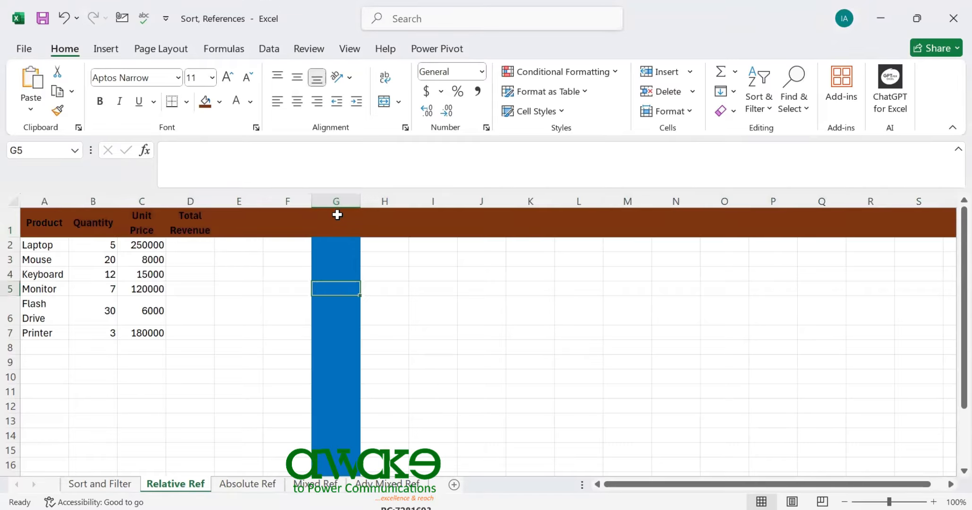
left_click(337, 221)
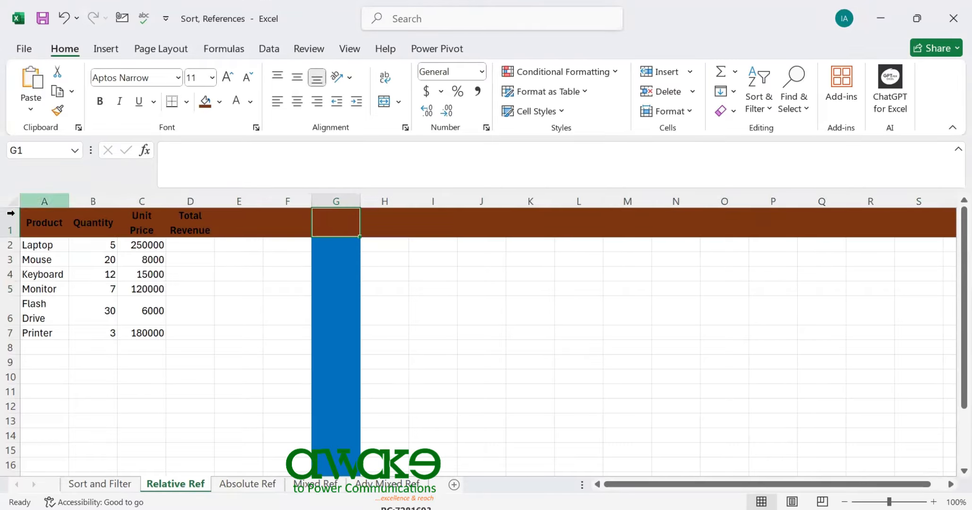
left_click(328, 258)
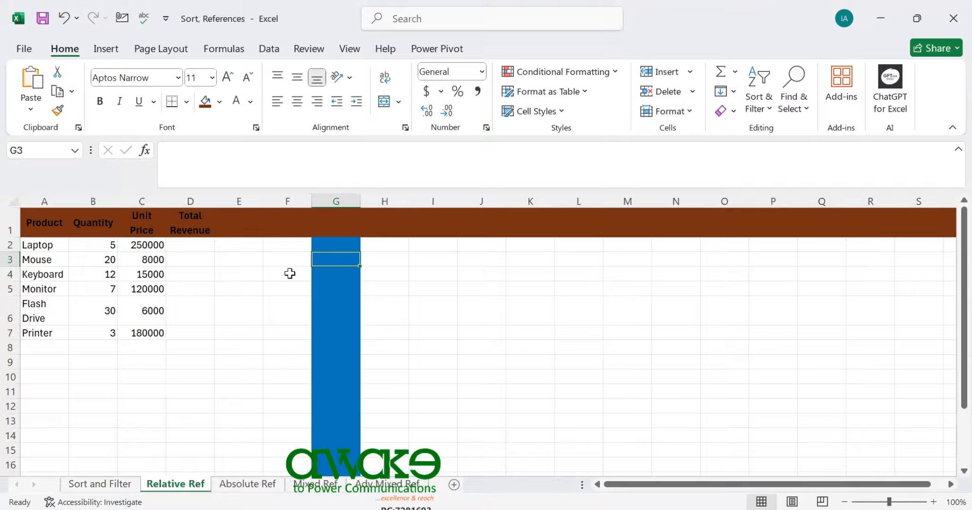
key("ctrl+z")
key("ctrl+z")
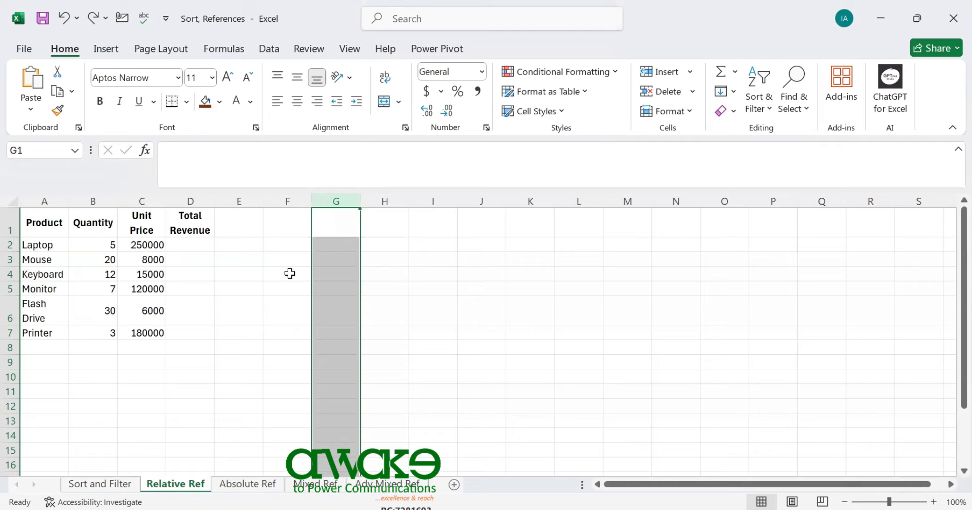
left_click(202, 256)
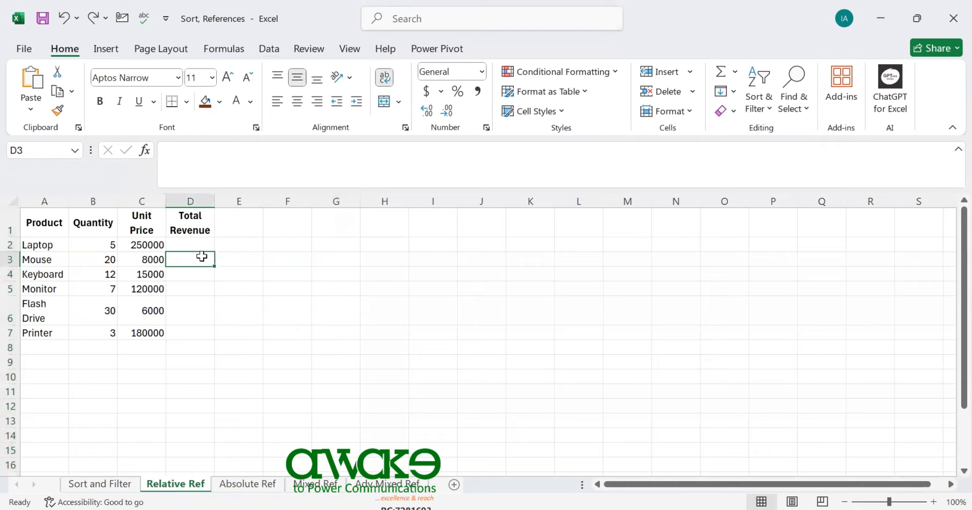
left_click(99, 243)
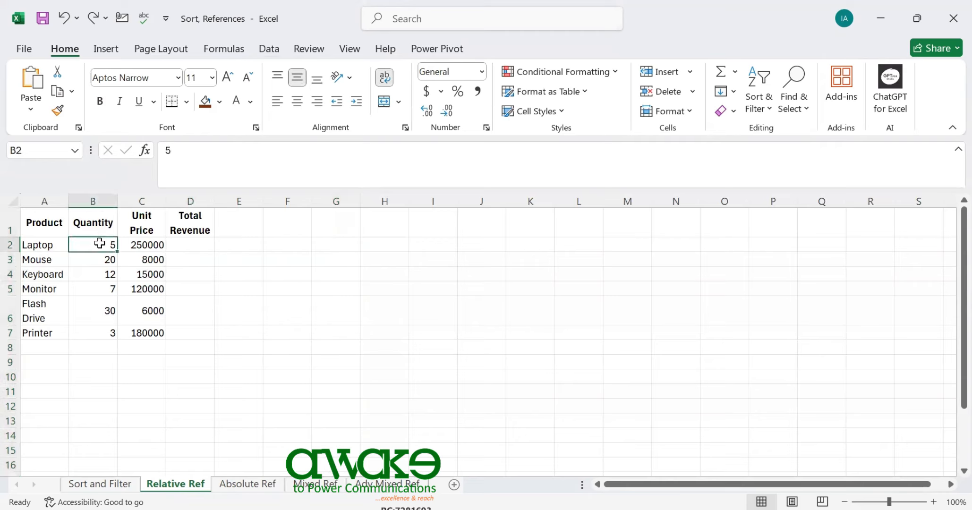
double_click(155, 245)
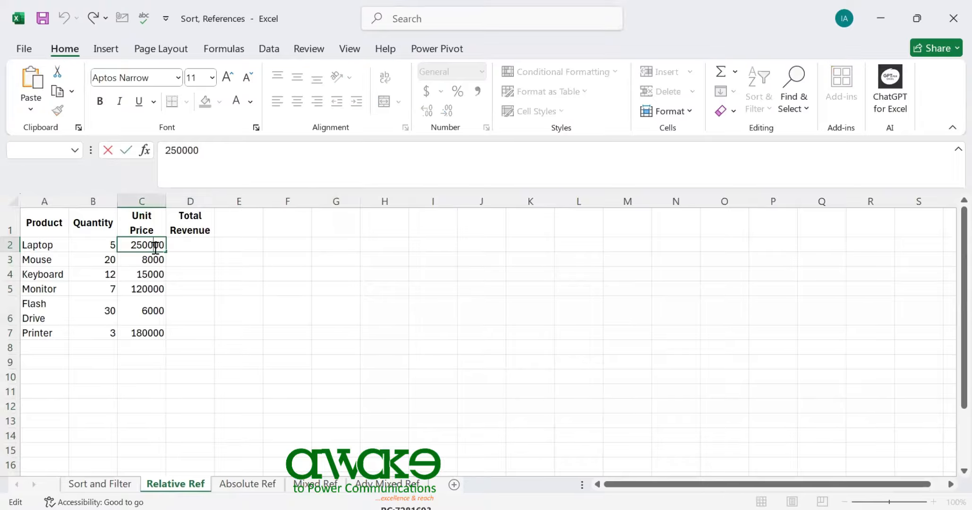
left_click(42, 246)
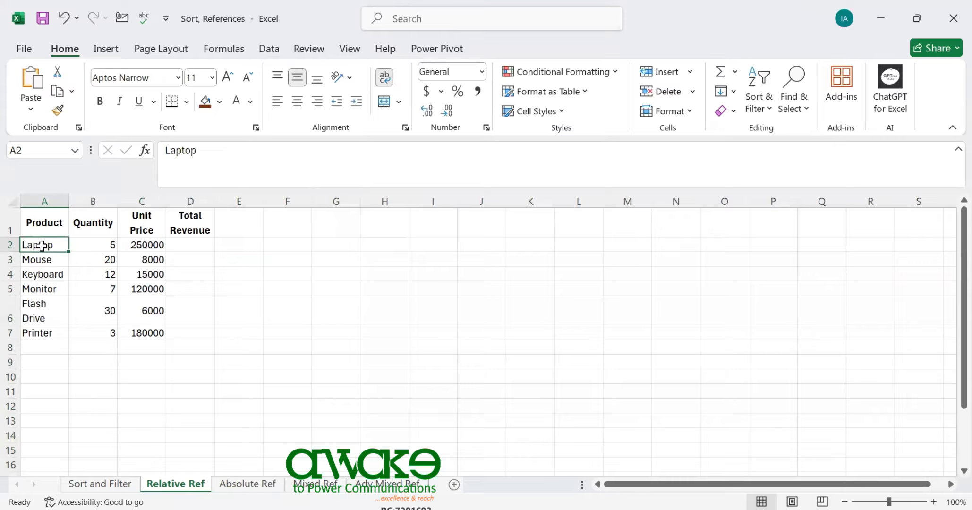
Enter the formula =B2*C2 in cell D2 to calculate the Laptop's total revenue from quantity and unit price
left_click(198, 247)
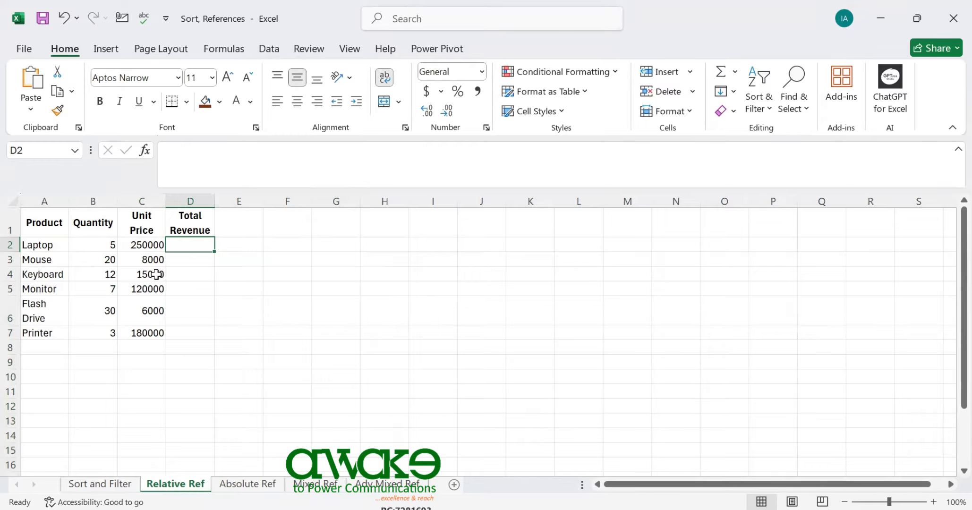
type("=")
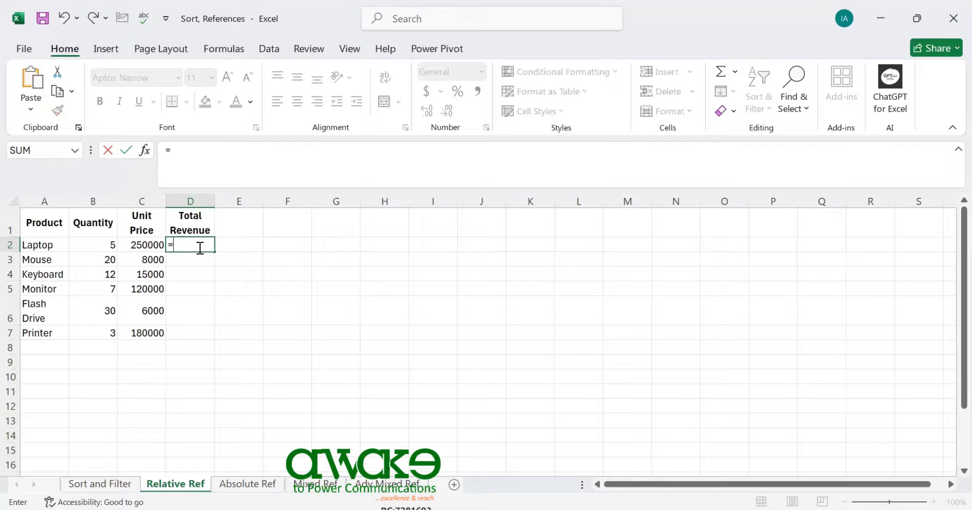
type("b2")
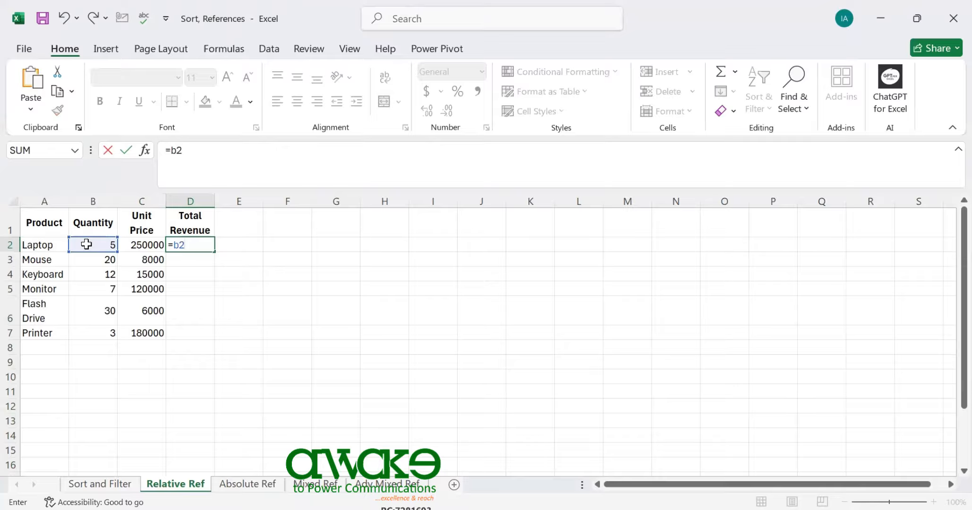
type("*c2")
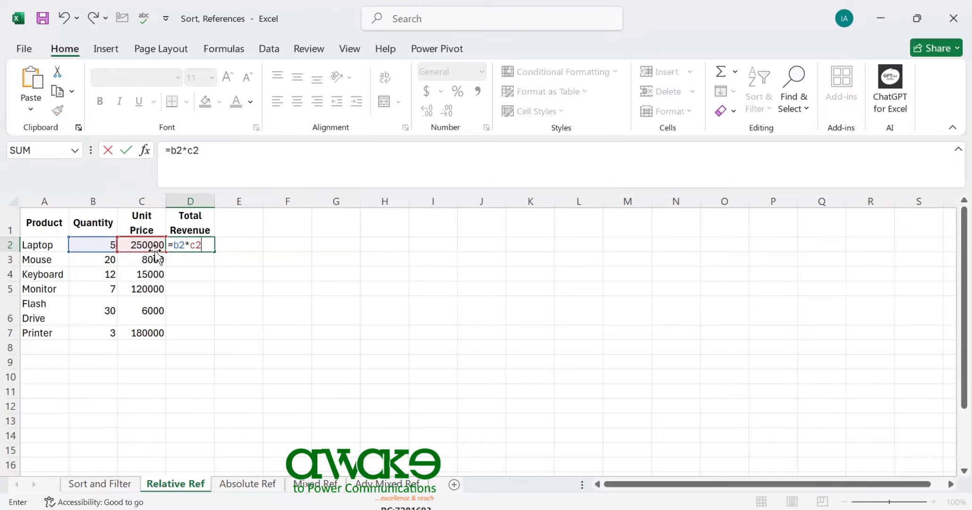
key("Return")
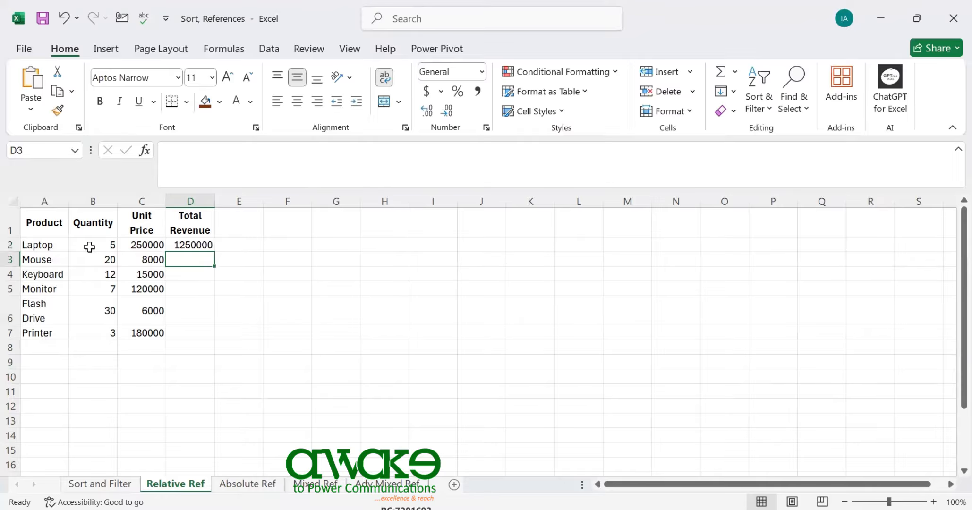
Apply Comma Style to the range B2:D7 and fill the Total Revenue formula from D2 down to D7
left_click_drag(90, 244, 199, 326)
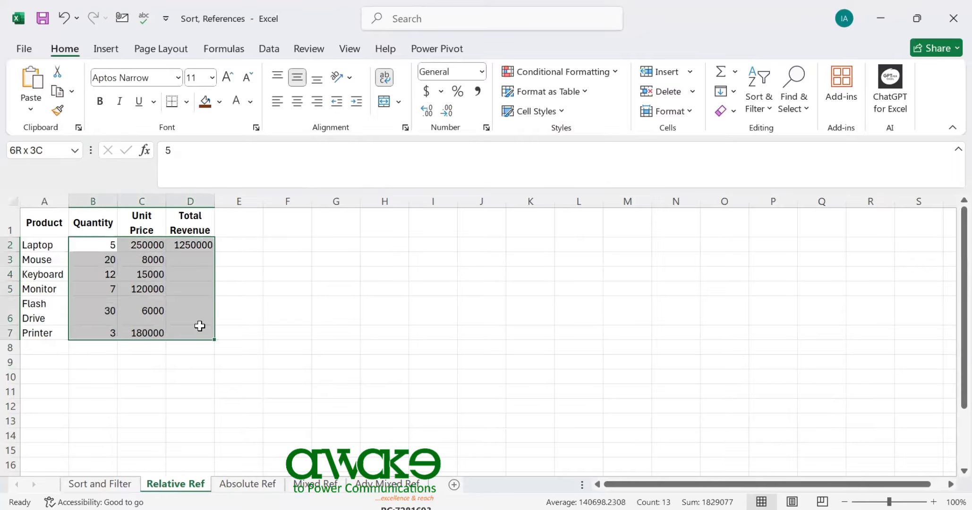
left_click(479, 91)
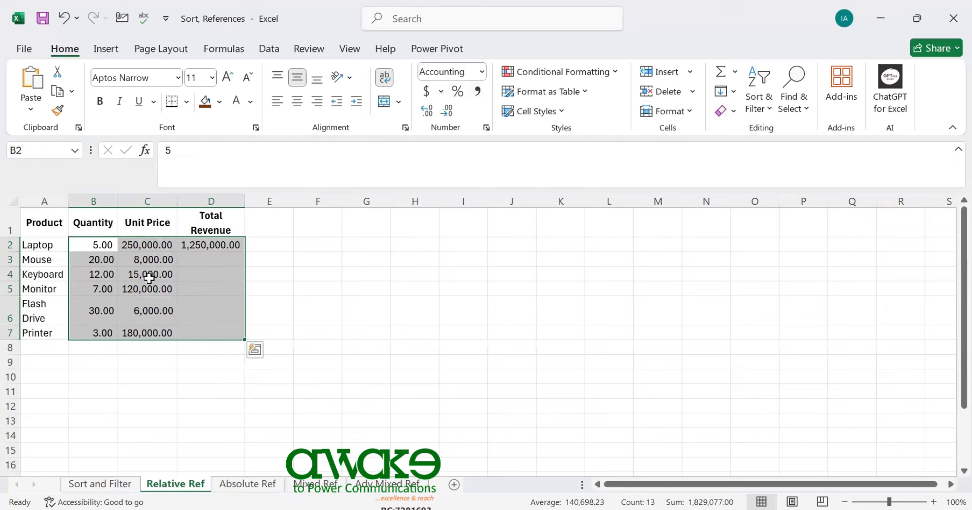
left_click(217, 247)
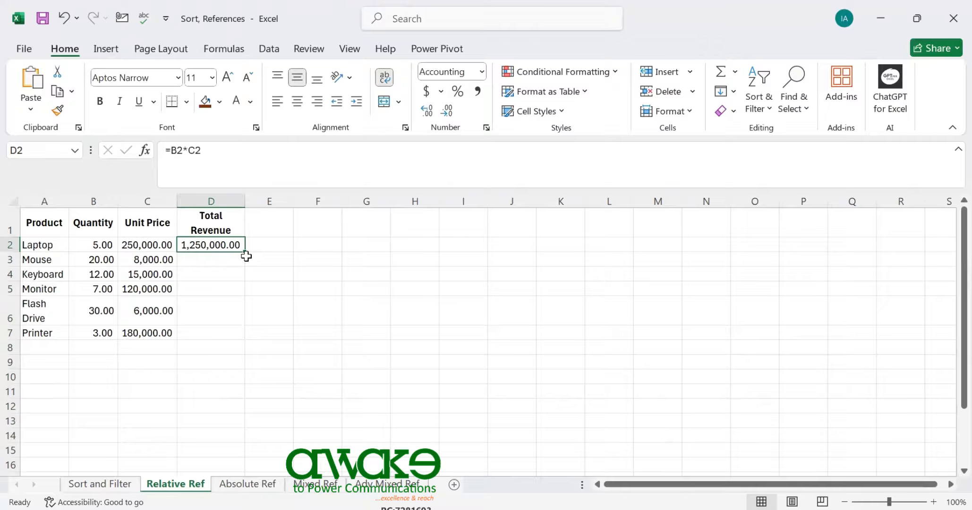
left_click_drag(244, 252, 250, 337)
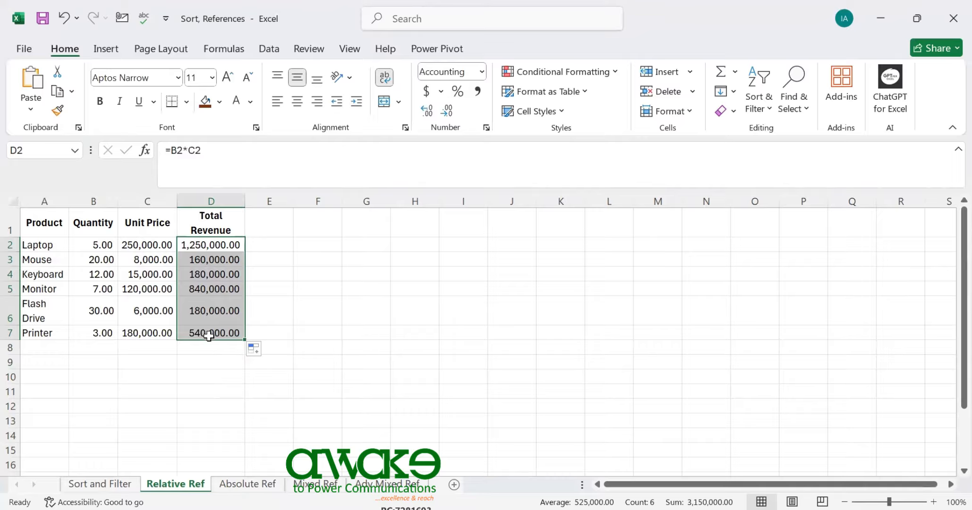
Examine the cell references in the copied Total Revenue formulas for Mouse in D3 and Keyboard in D4
double_click(208, 258)
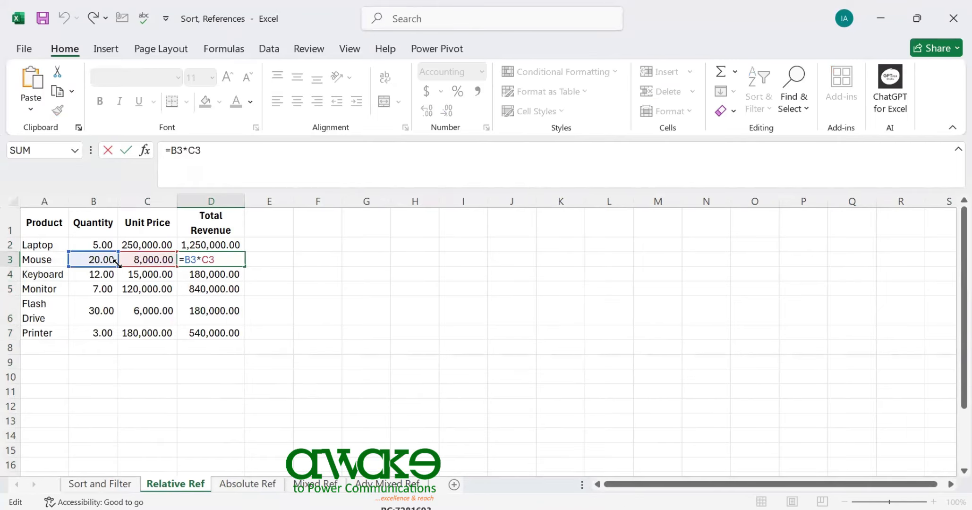
double_click(217, 273)
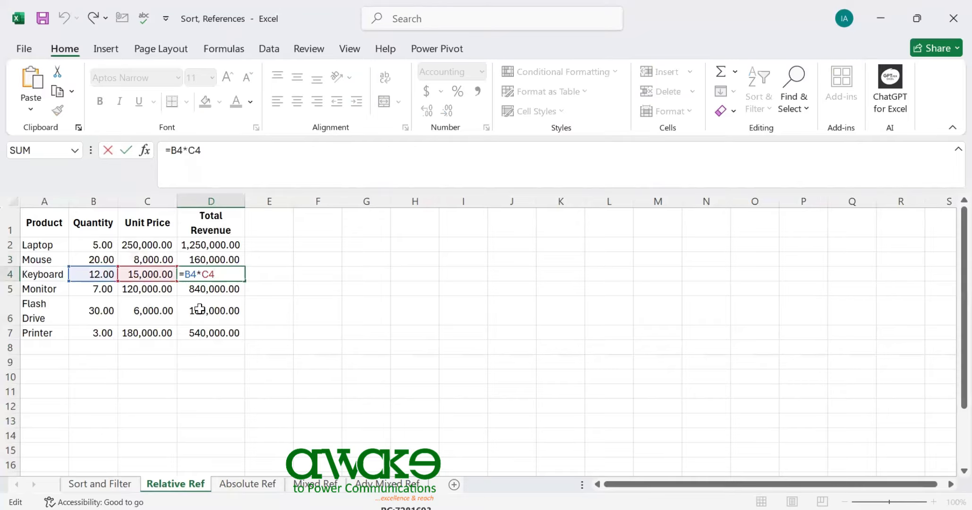
key("Escape")
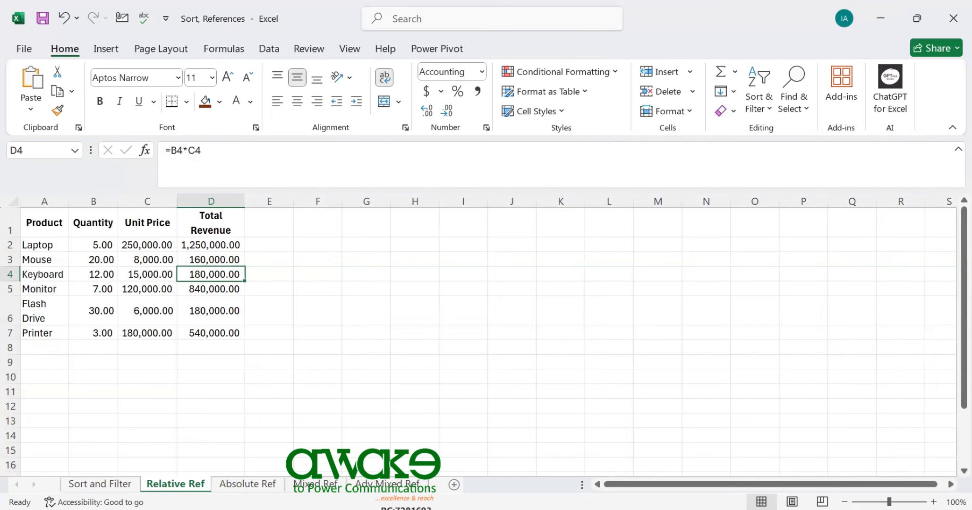
Switch to the Absolute Ref sheet, review the tax rate and revenue cells, and select the Laptop's Tax cell C5
left_click(238, 485)
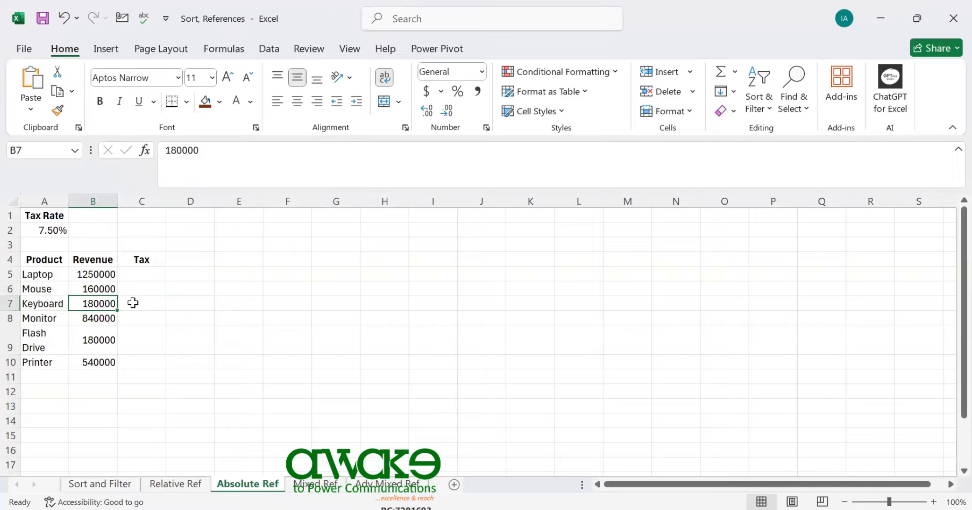
left_click(45, 231)
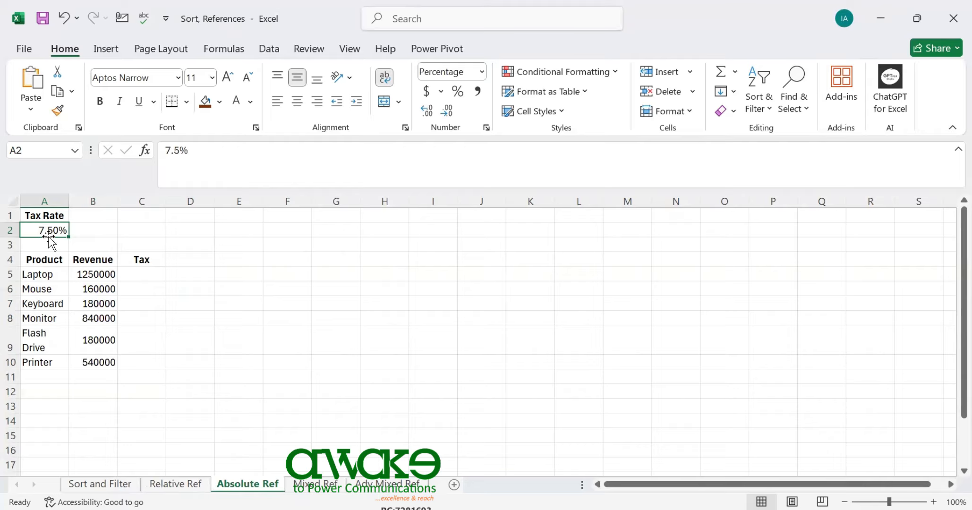
left_click(99, 278)
left_click(100, 288)
left_click(135, 271)
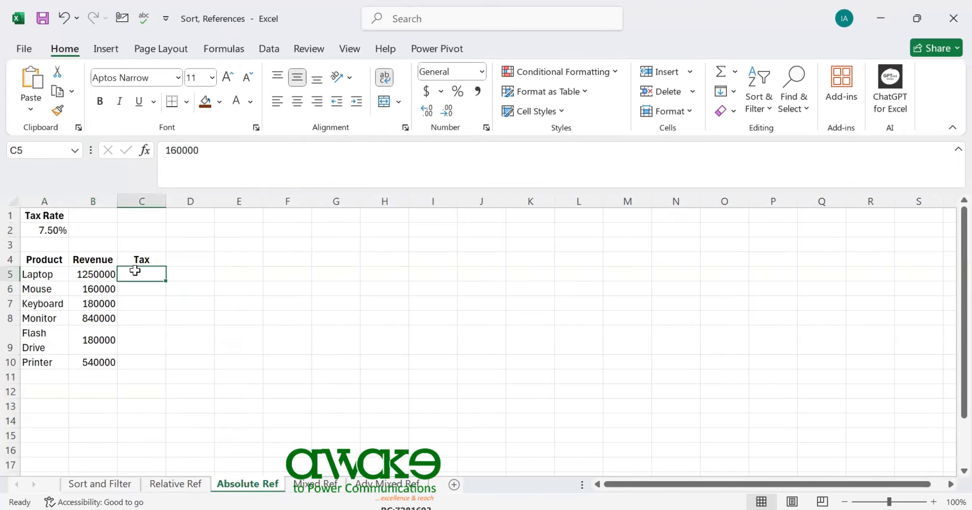
left_click(137, 287)
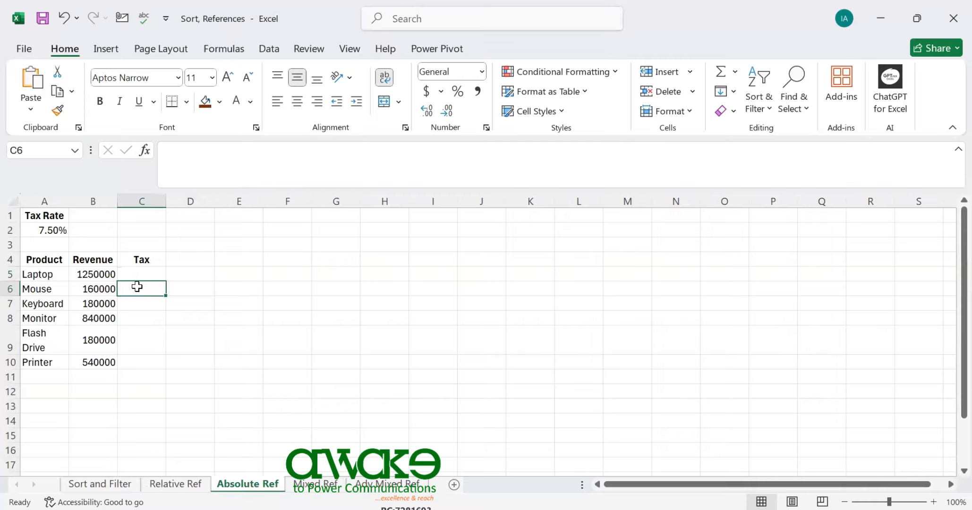
left_click(151, 273)
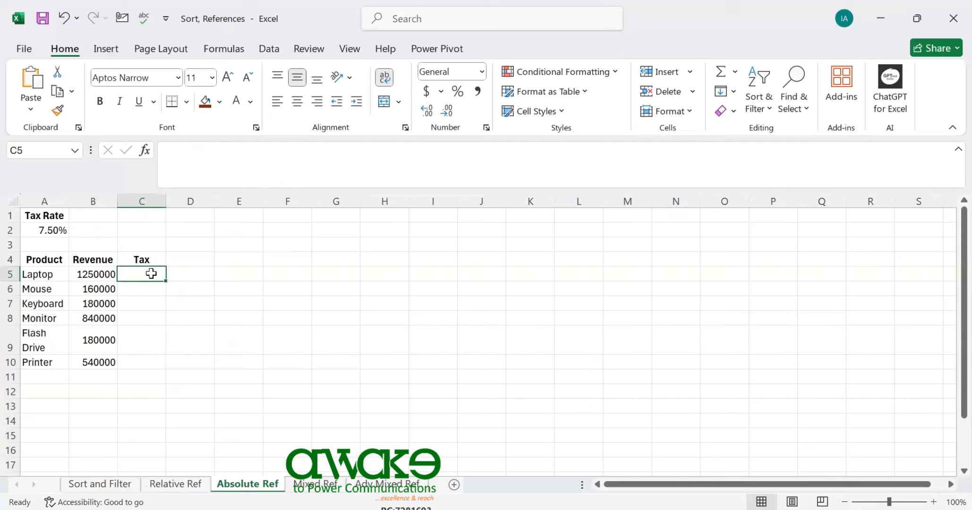
Enter the formula =A2*B5 in cell C5 for the Laptop's tax and fill it down to C10
type("=")
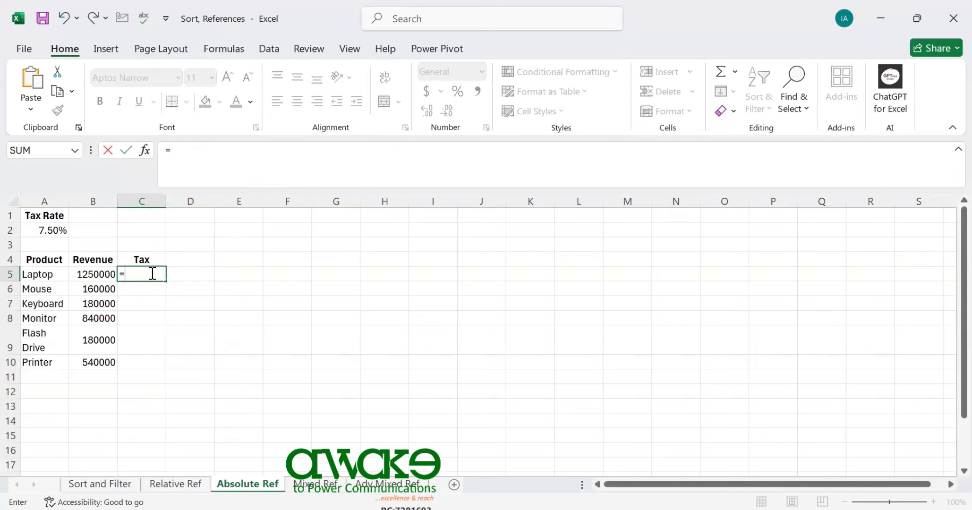
left_click(45, 230)
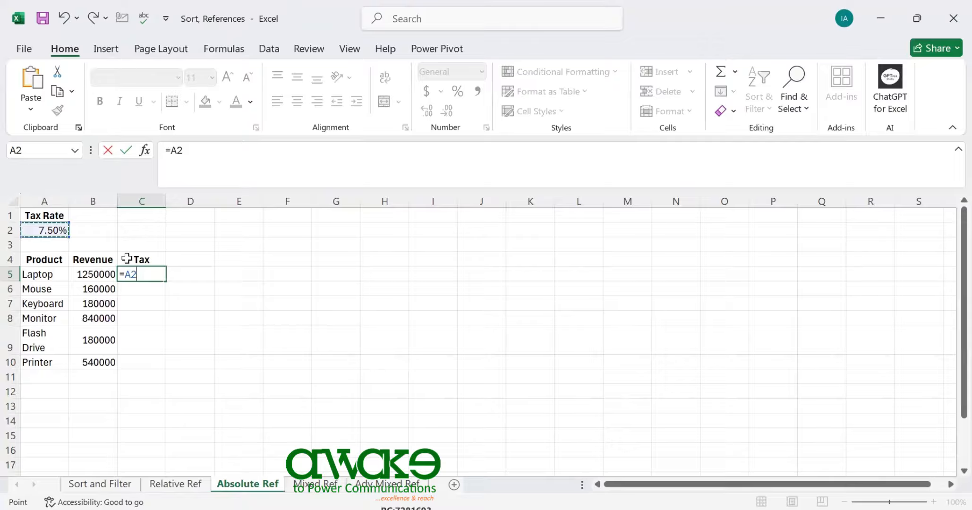
type("*")
left_click(83, 274)
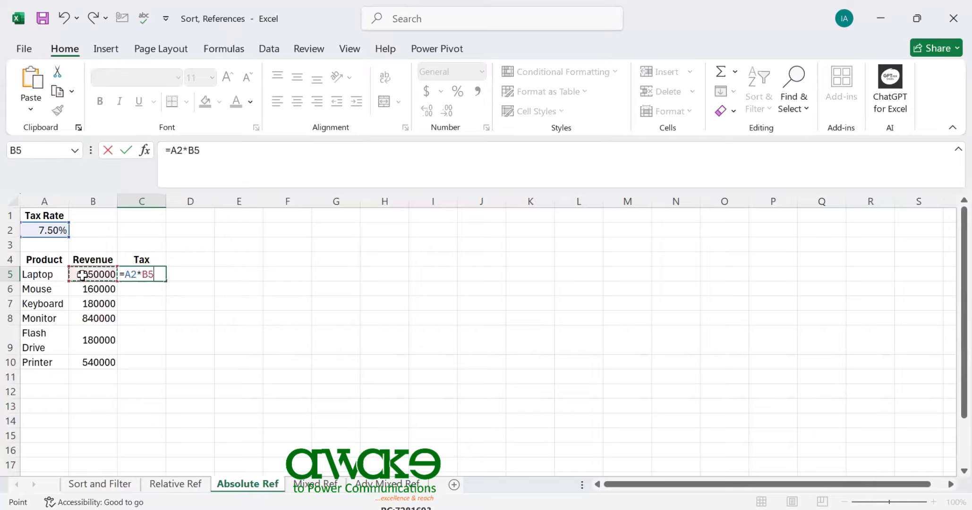
key("Return")
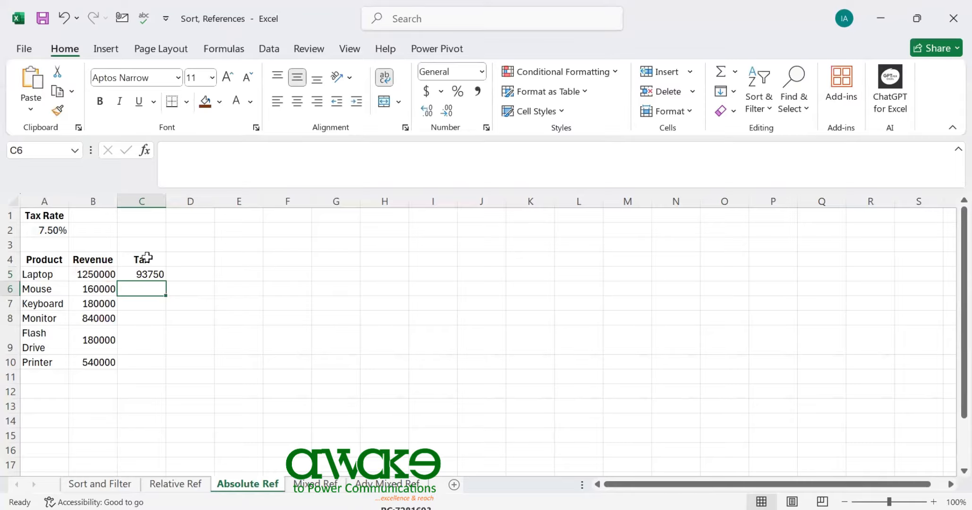
left_click(140, 272)
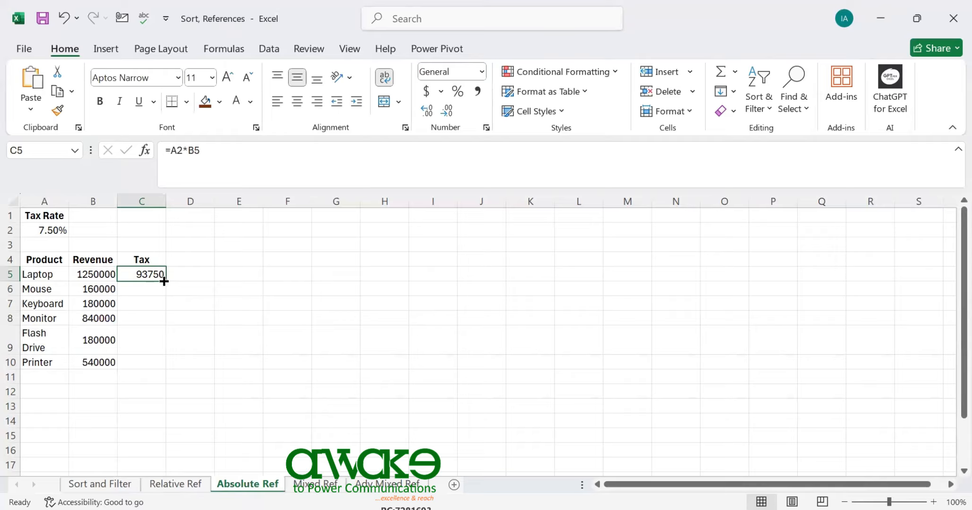
left_click_drag(164, 281, 164, 366)
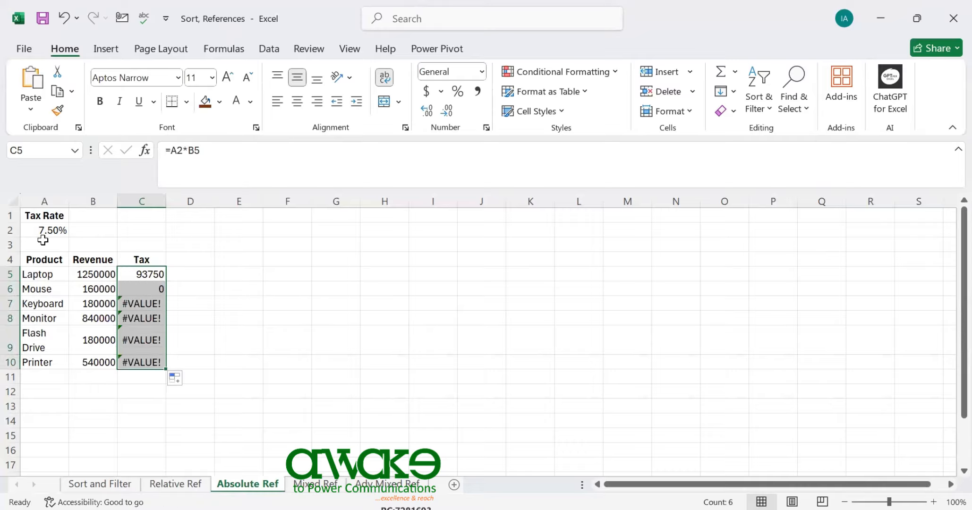
Examine which cells the copied Tax formulas reference for Mouse in C6 and Keyboard in C7
left_click(140, 288)
double_click(140, 289)
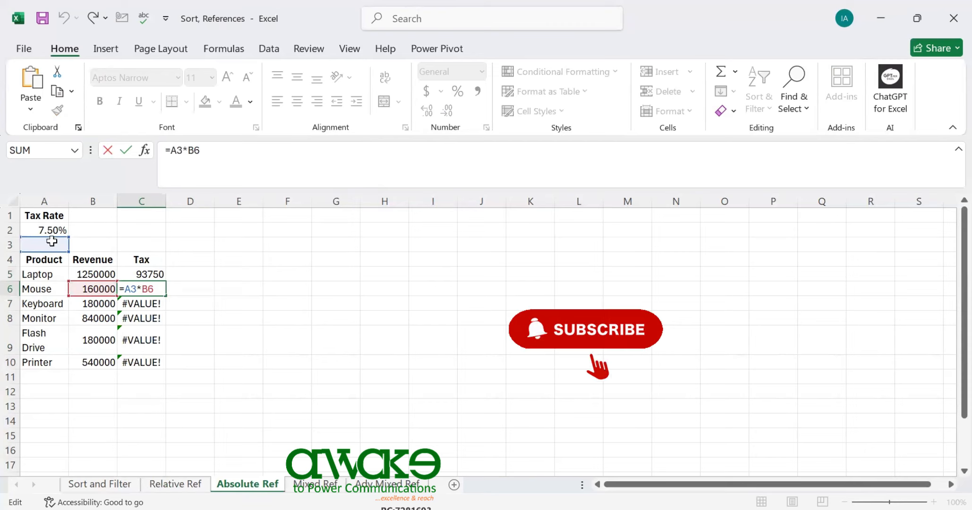
key("ctrl+Return")
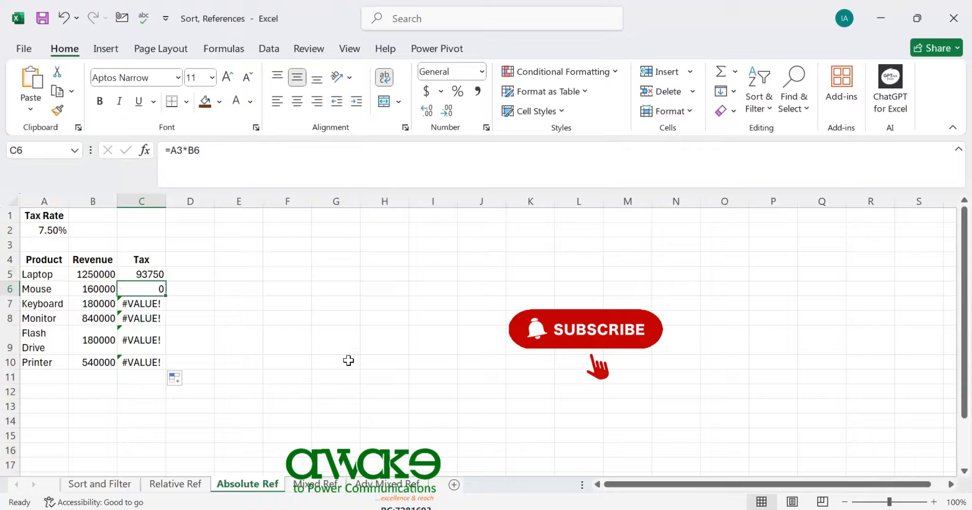
left_click(144, 304)
double_click(144, 304)
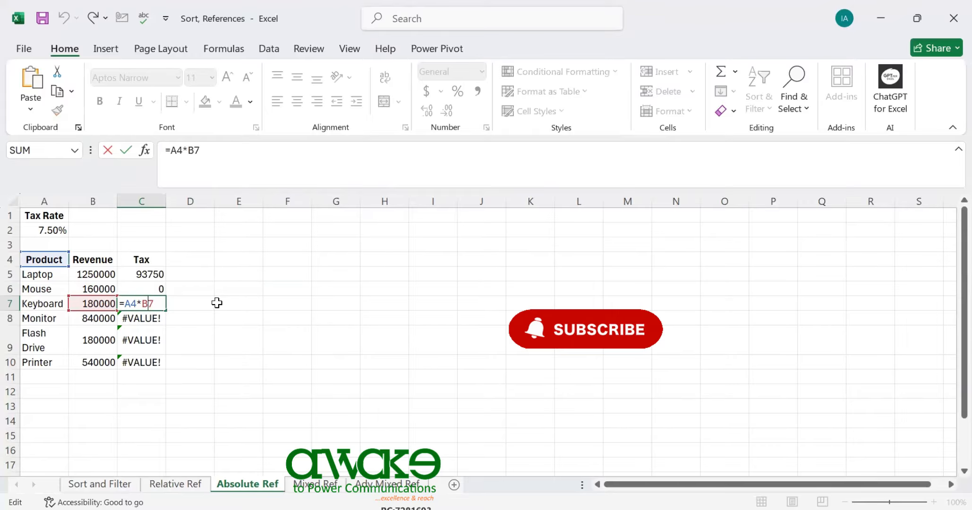
Make the tax rate reference absolute in C5 so the formula reads =$A$2*B5, and fill it down to C10
left_click(151, 276)
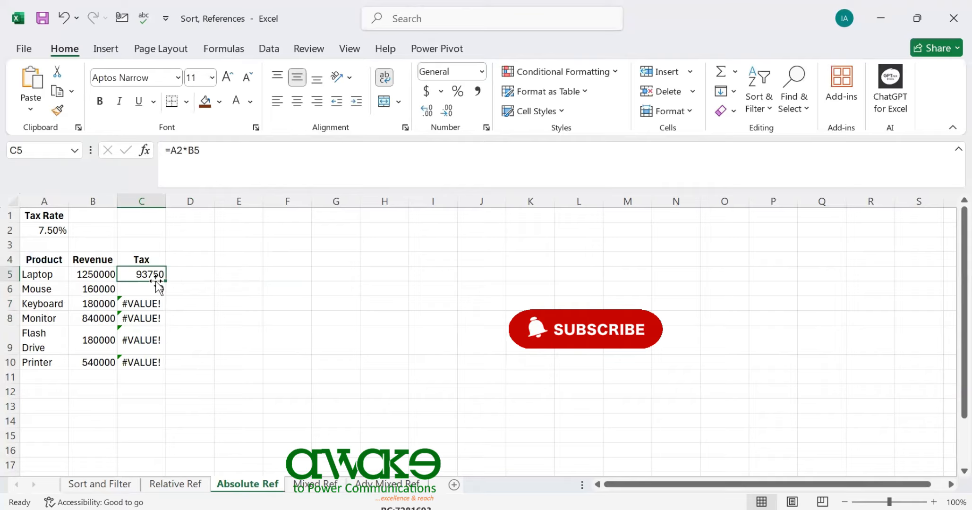
left_click(171, 150)
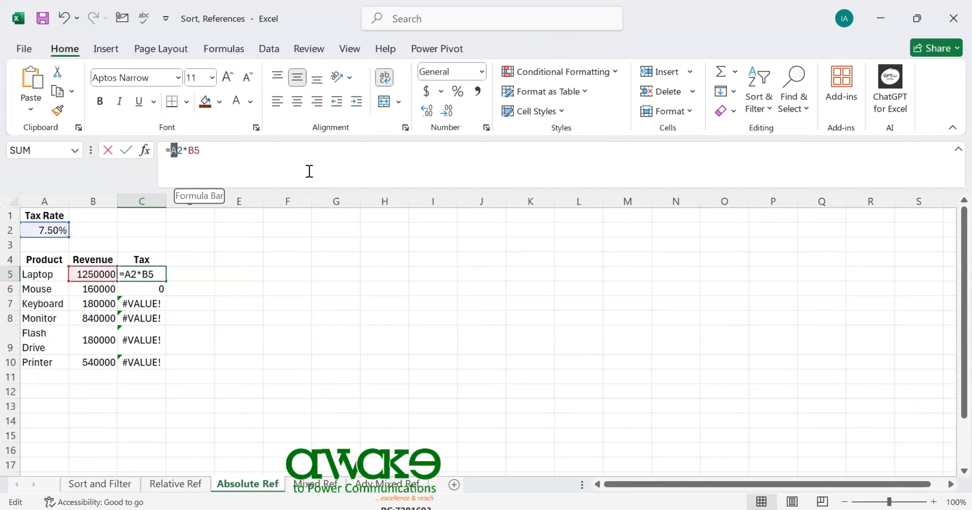
left_click(178, 150)
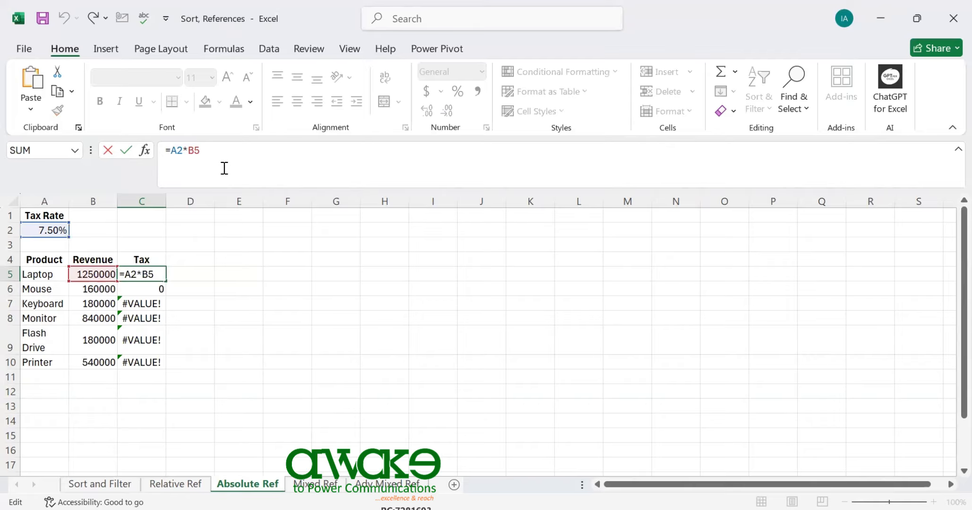
key("F4")
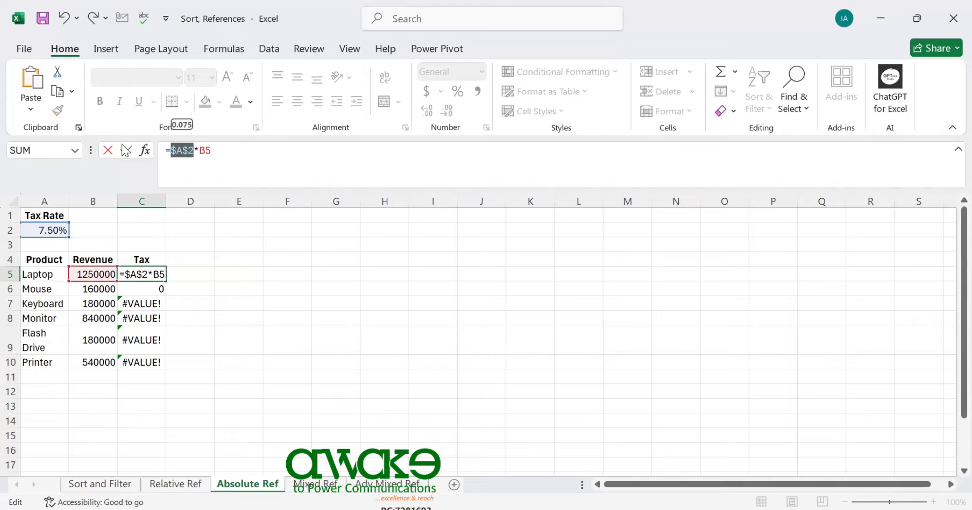
left_click(185, 164)
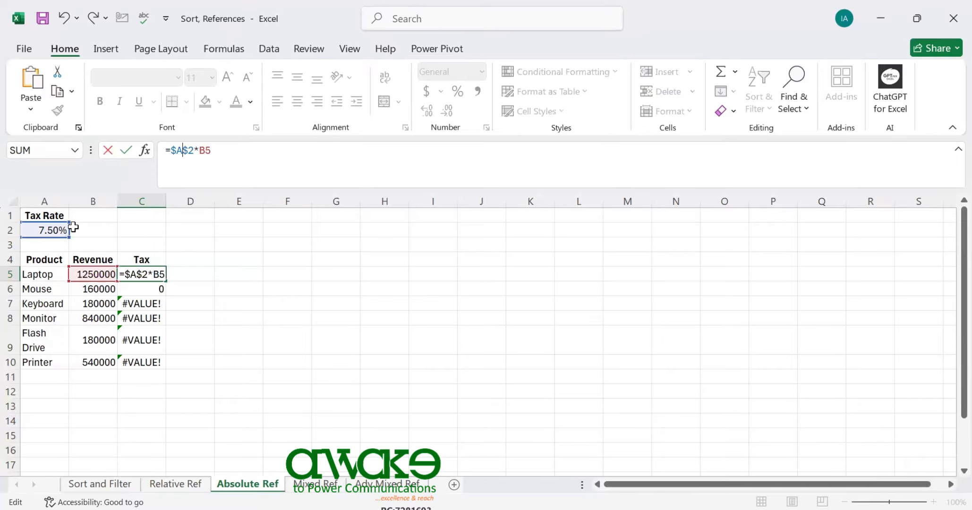
left_click(141, 275)
key("Return")
left_click(140, 274)
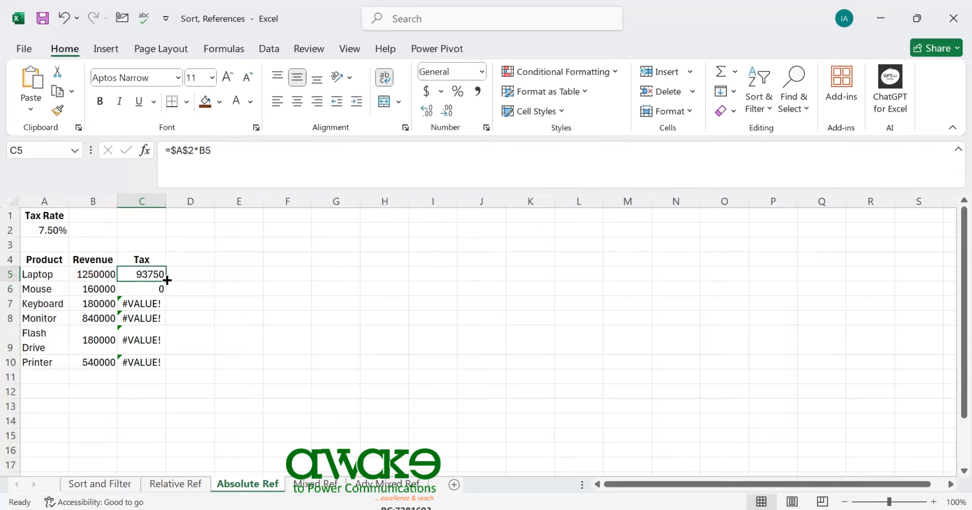
double_click(167, 280)
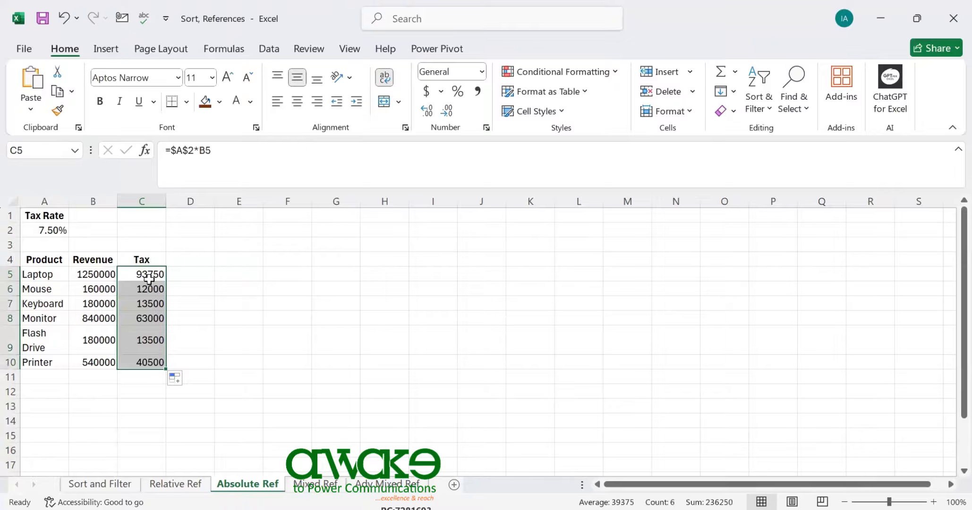
Examine the absolute and relative references in the Tax formulas for Keyboard in C7, Monitor in C8 and Laptop in C5
left_click(143, 304)
double_click(142, 304)
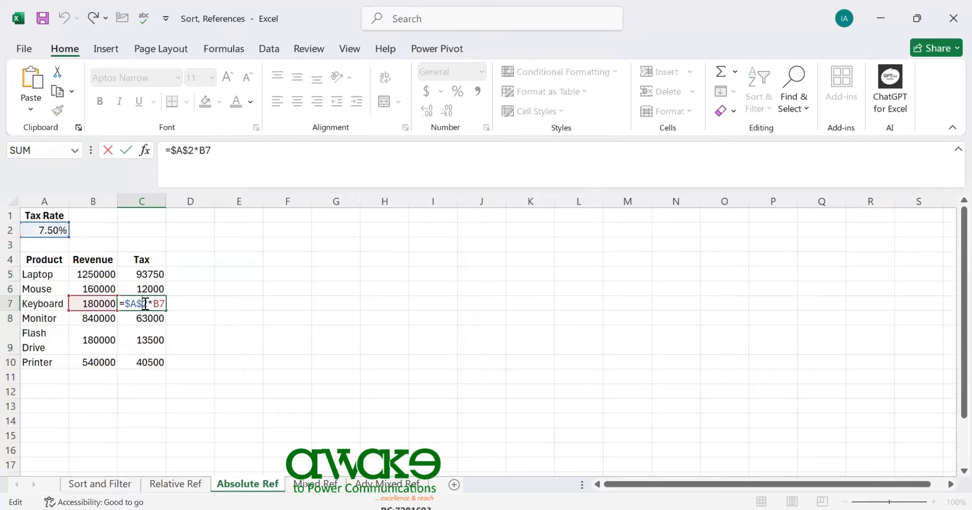
double_click(134, 319)
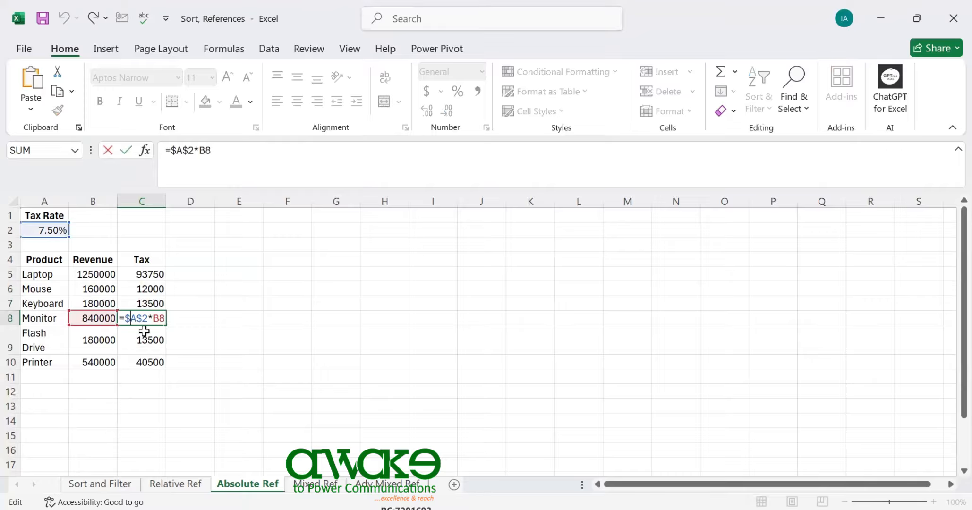
double_click(145, 273)
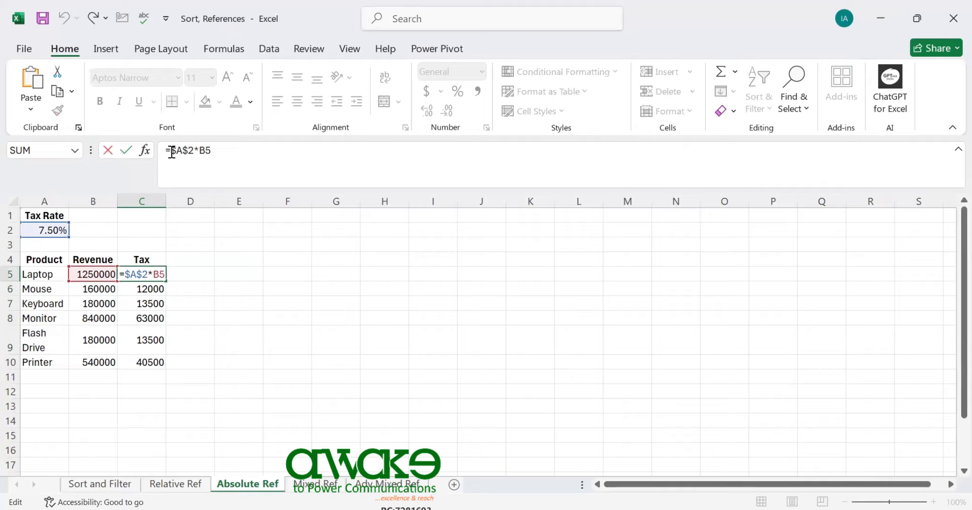
left_click_drag(201, 150, 212, 150)
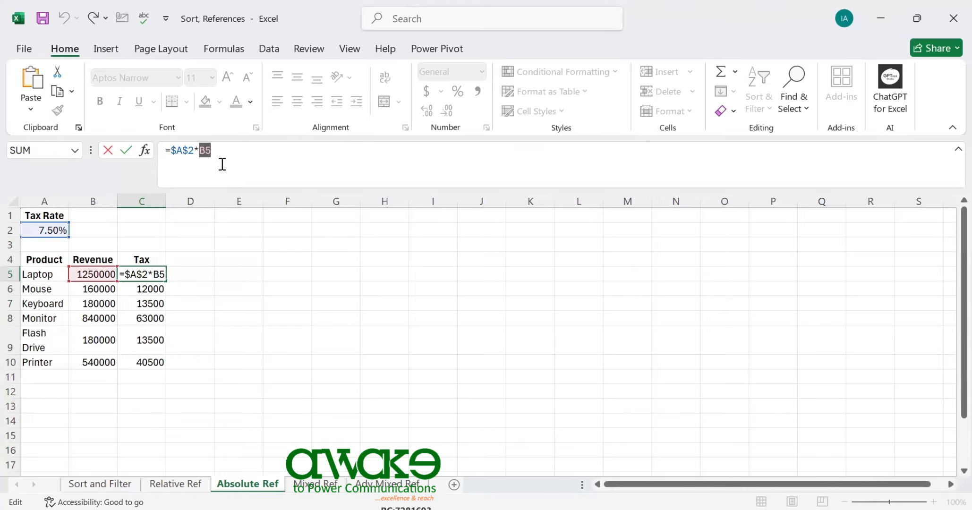